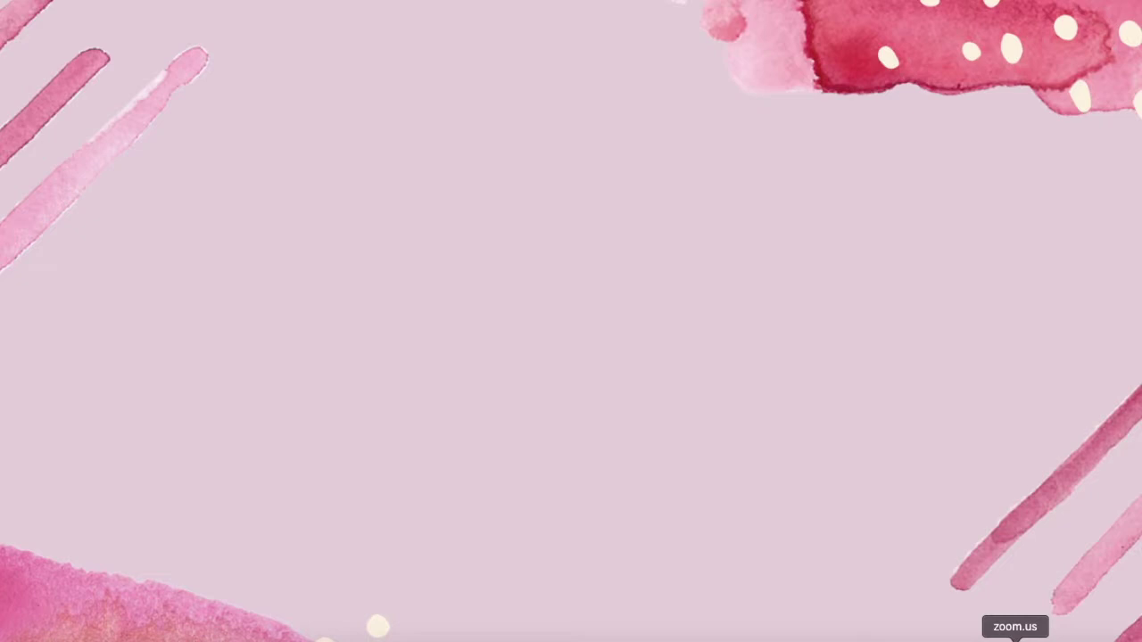
- Launch Zoom and start a new meeting joined with computer audio
left_click(1015, 638)
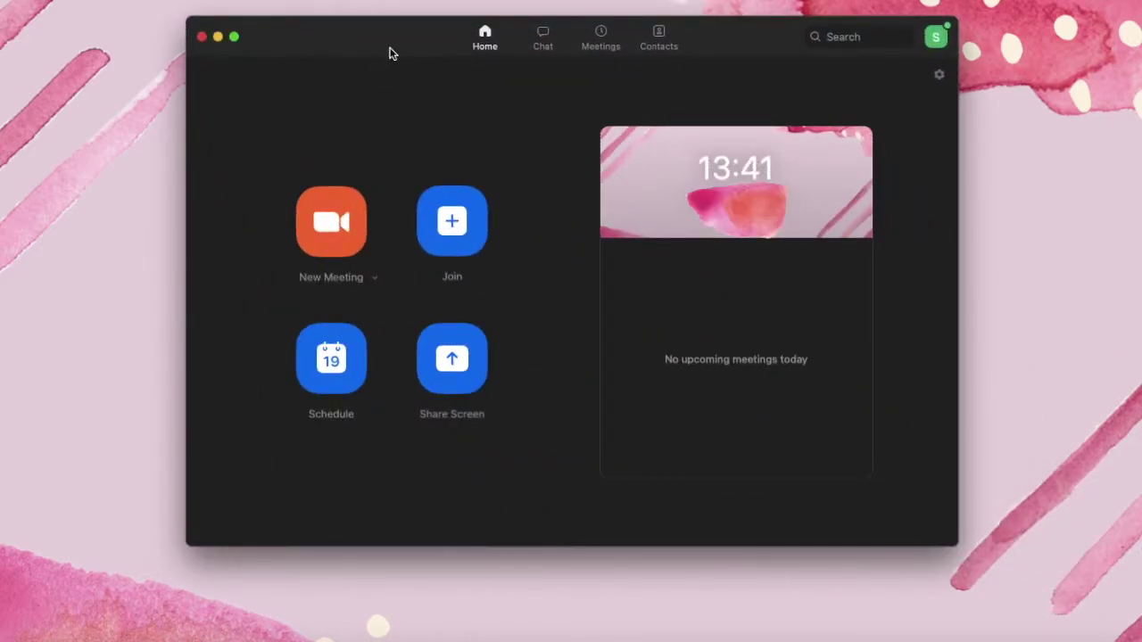
left_click(335, 220)
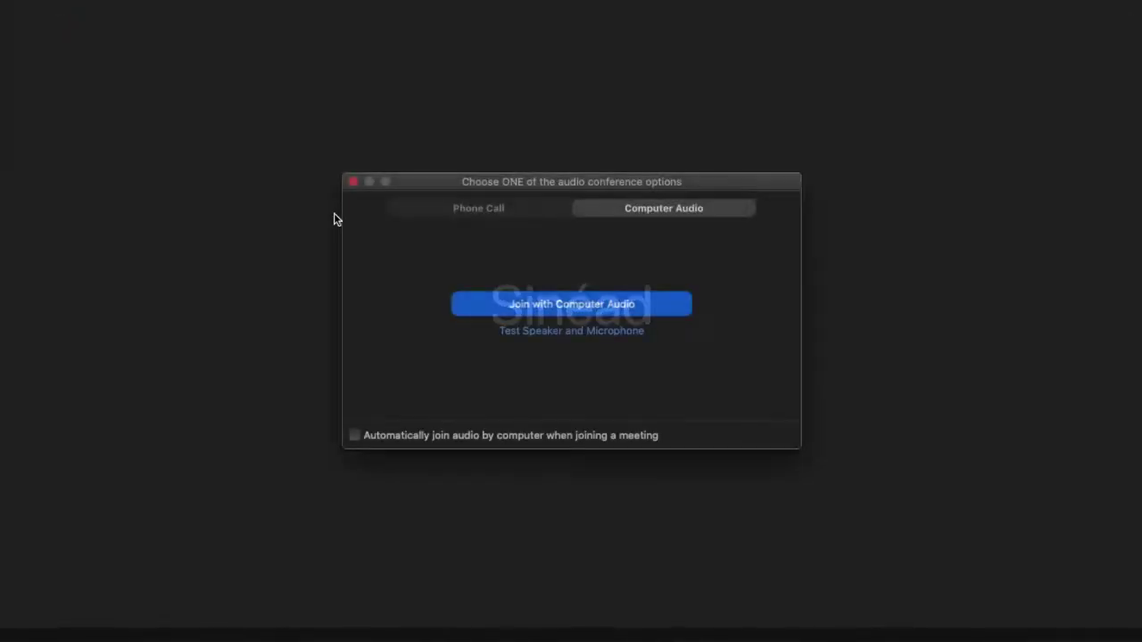
left_click(548, 300)
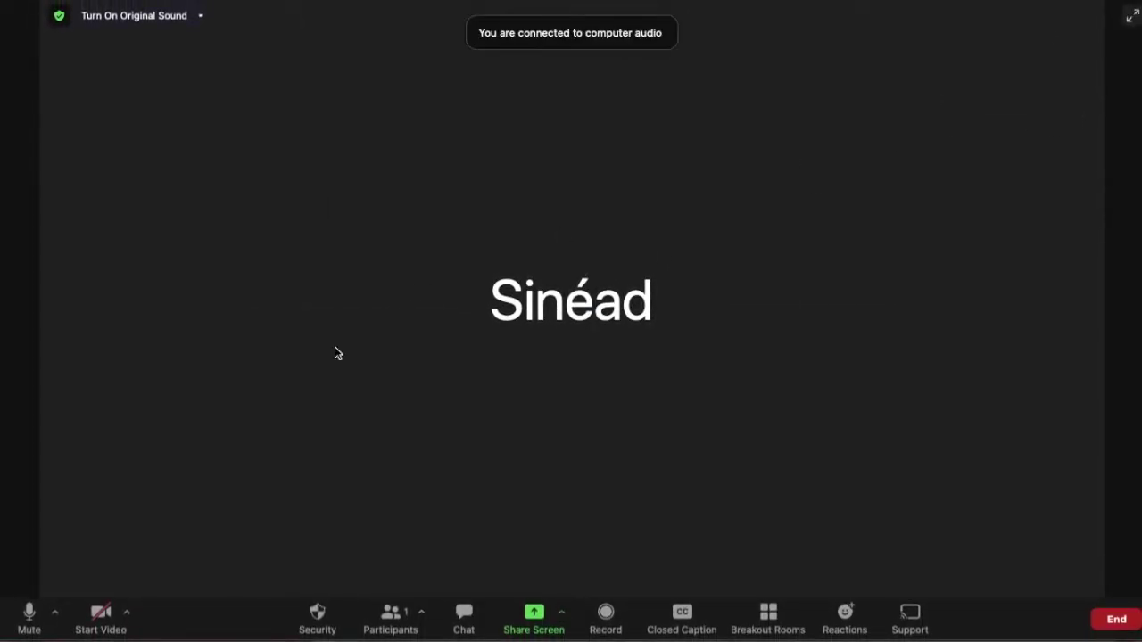
- Turn the camera on and enable Original Sound for the microphone
left_click(101, 615)
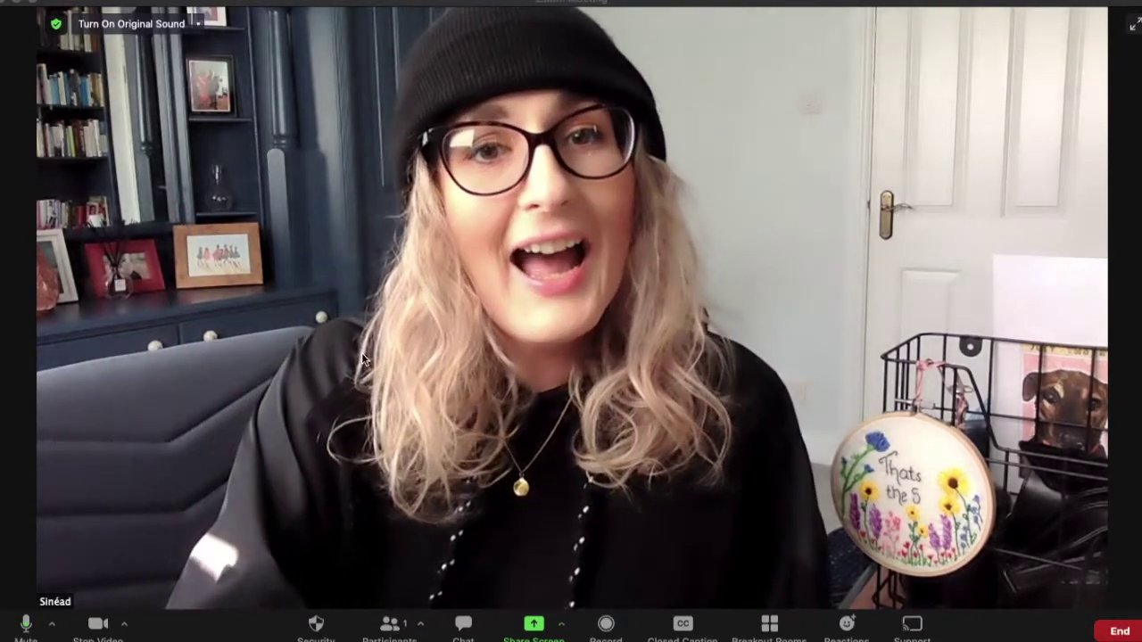
left_click(124, 26)
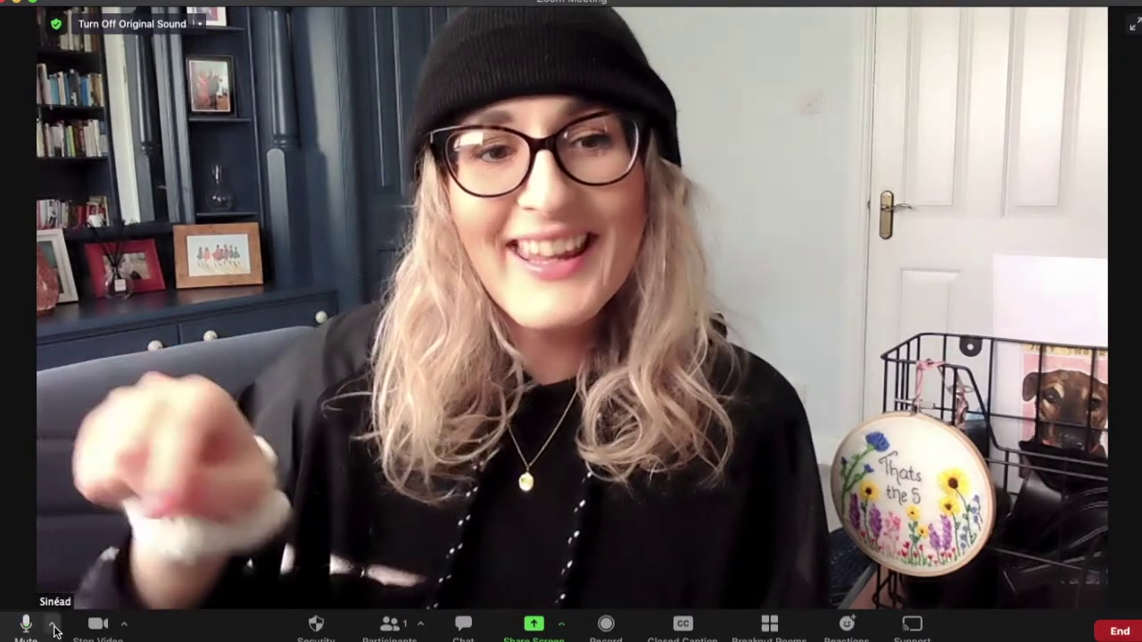
left_click(55, 628)
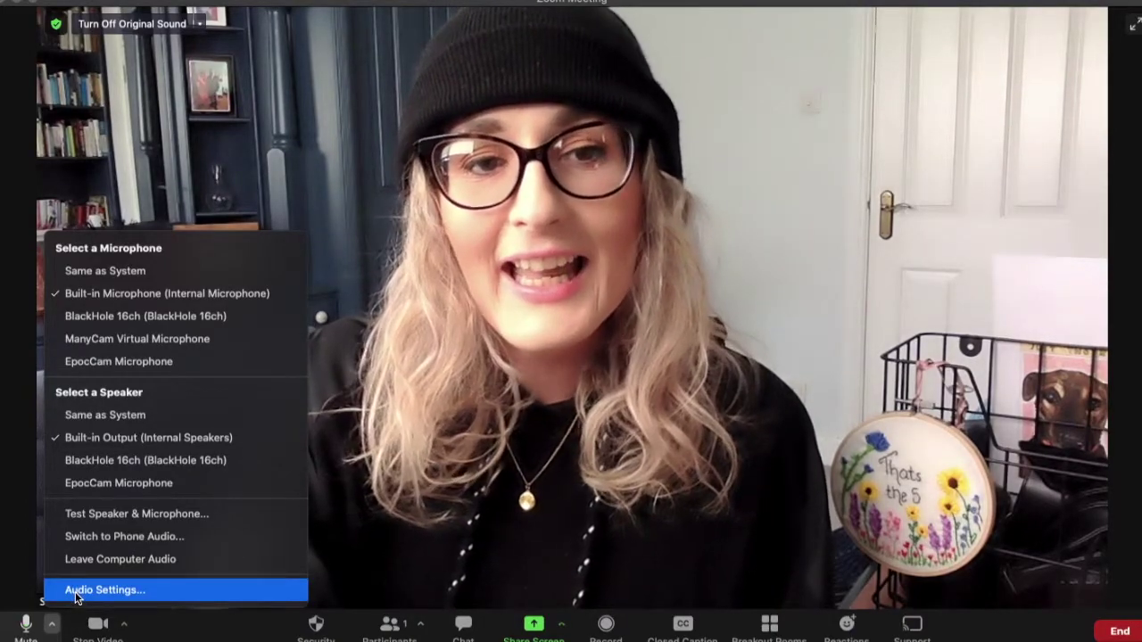
left_click(75, 592)
scroll(646, 485, "down", 2)
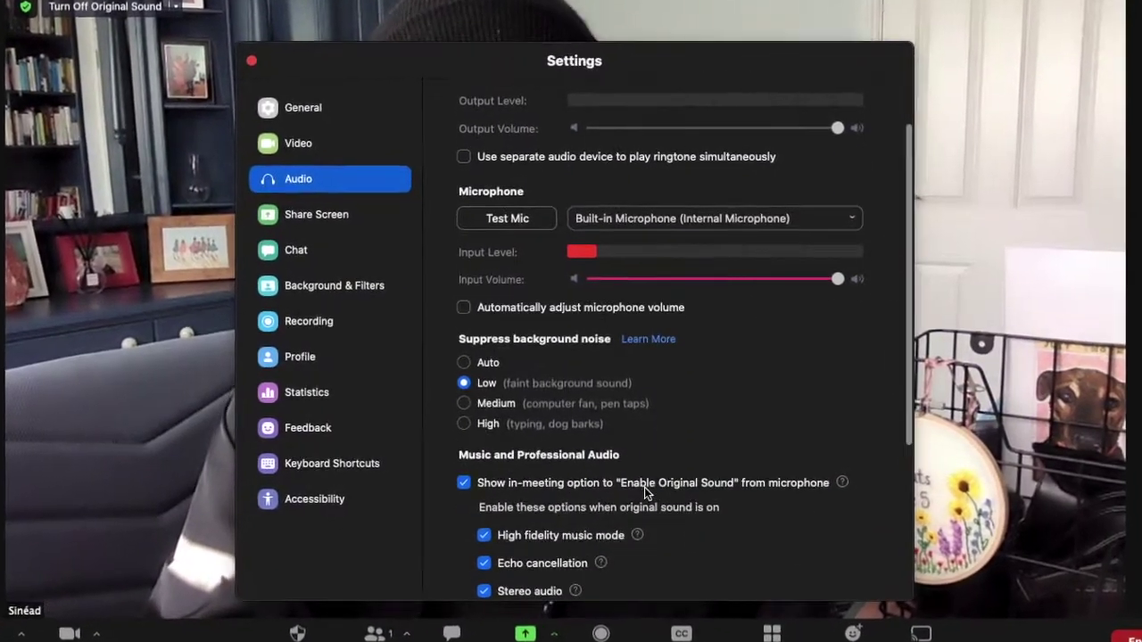
scroll(644, 487, "down", 3)
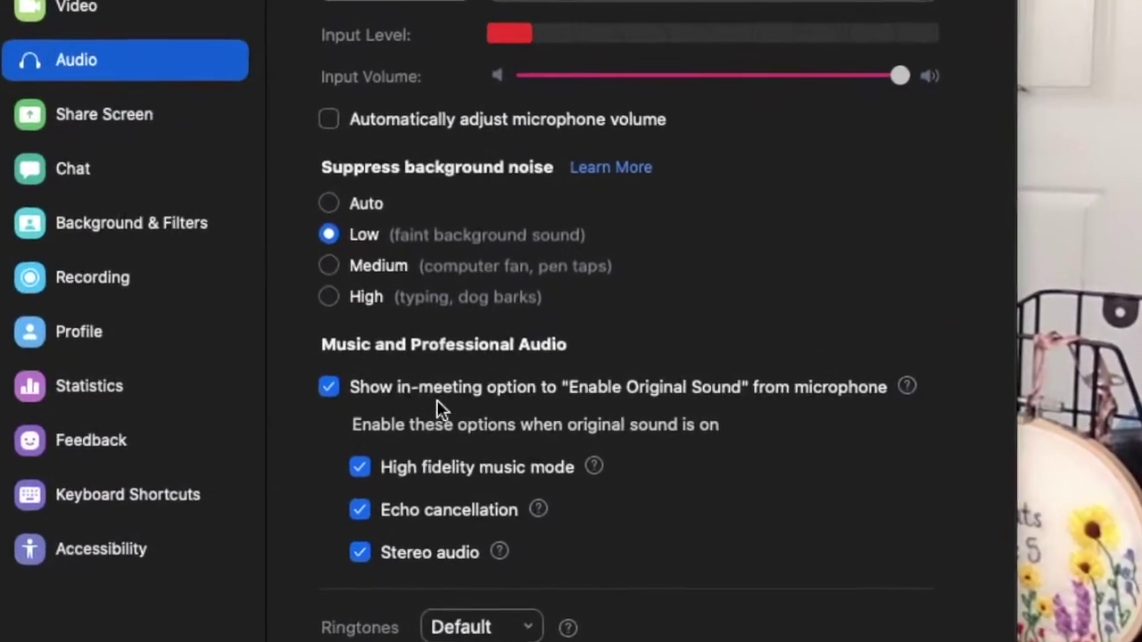
left_click(329, 386)
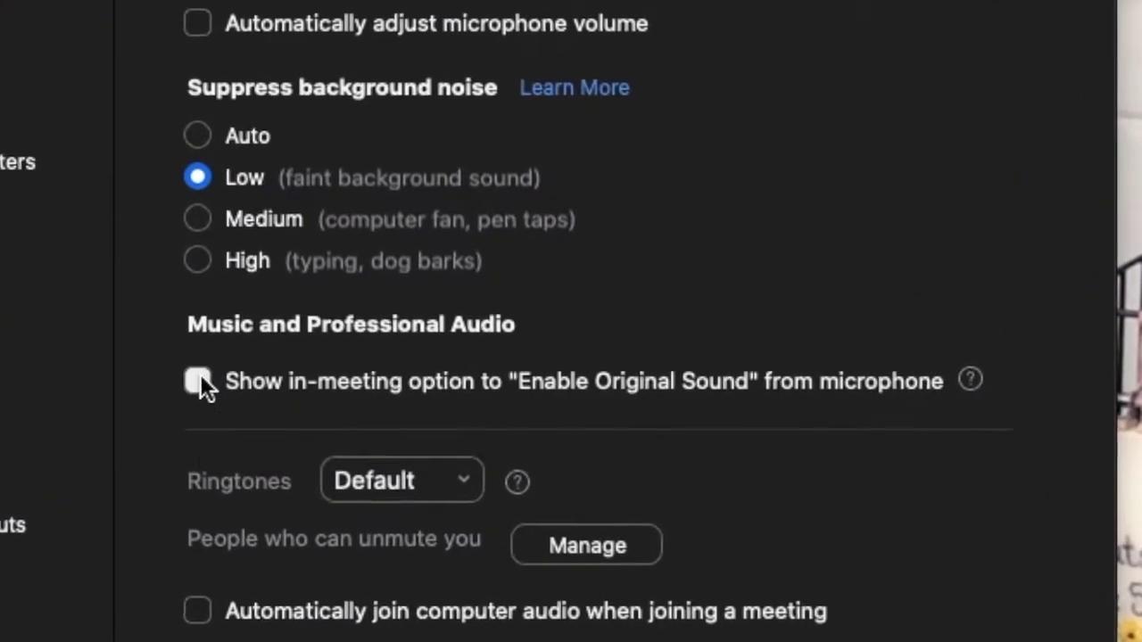
left_click(198, 379)
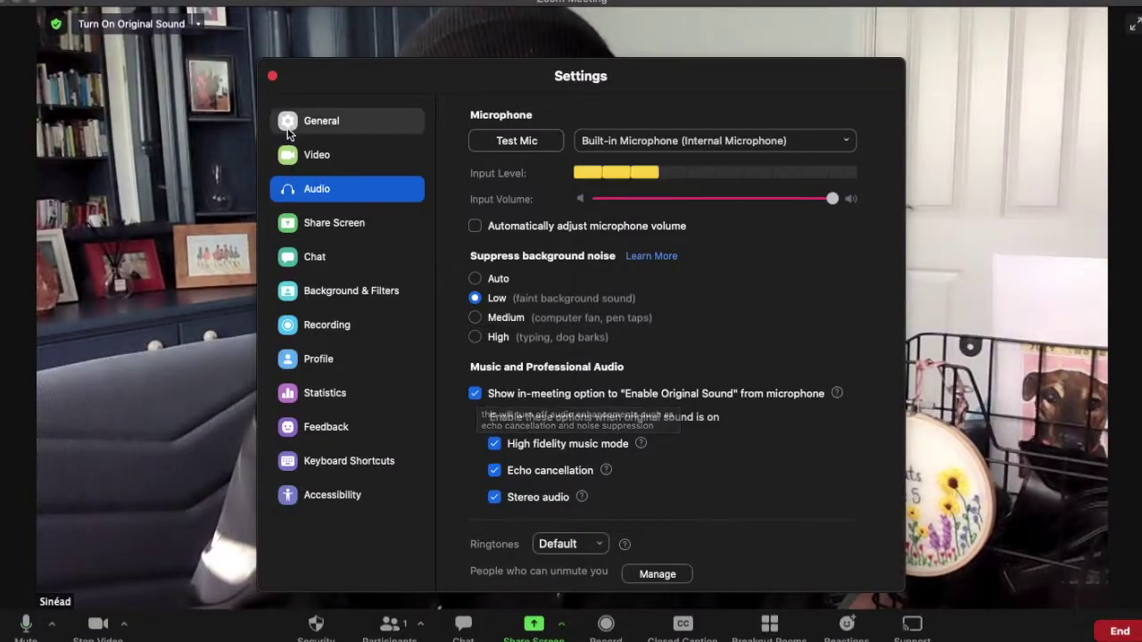
left_click(273, 78)
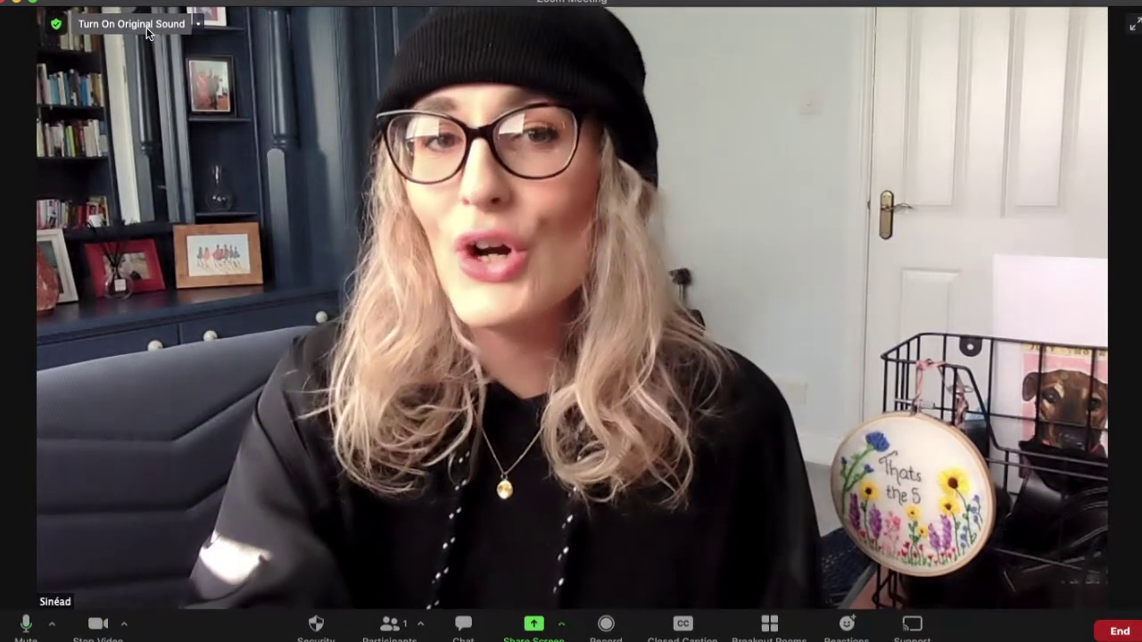
left_click(146, 27)
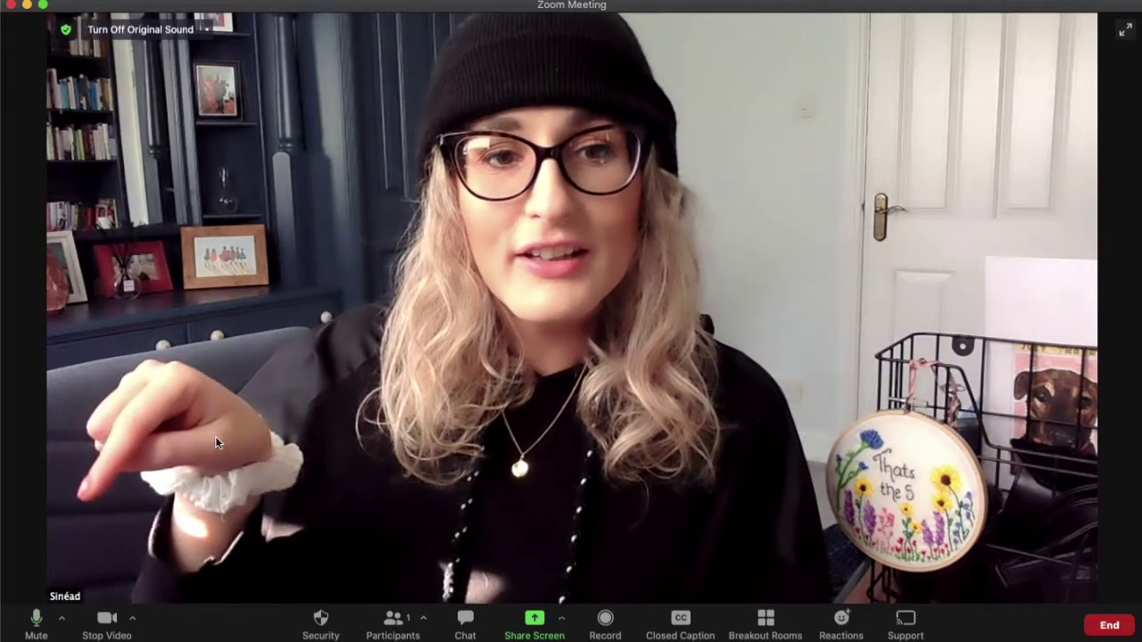
- Preview the Noir, Gum, Camcorder and cinema video filters, then set None and show Studio Effects
left_click(132, 622)
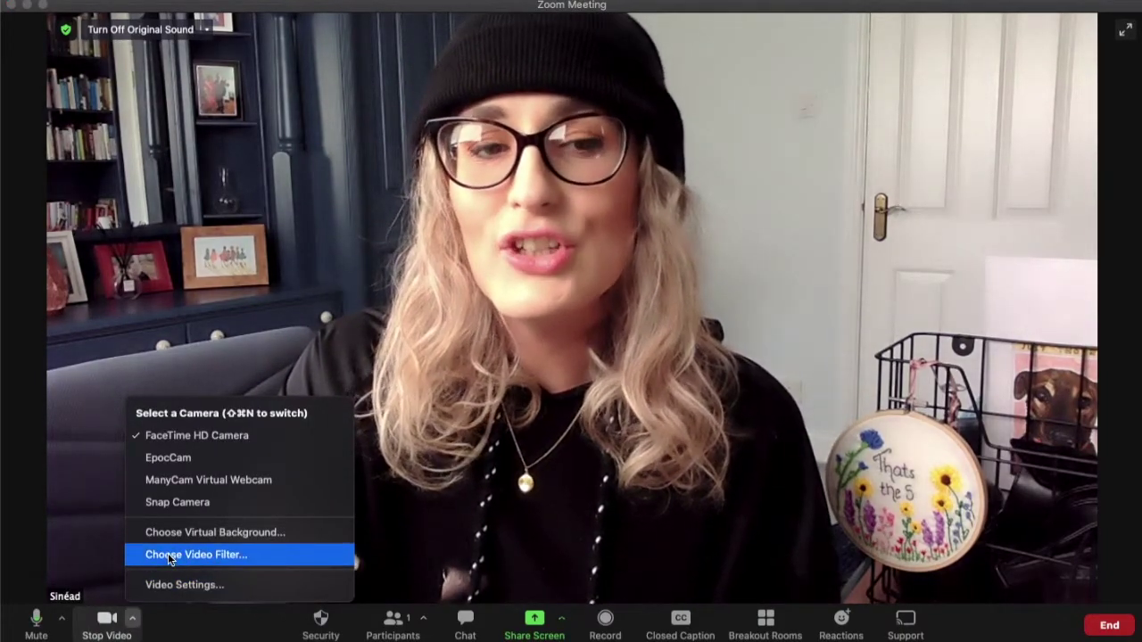
left_click(168, 554)
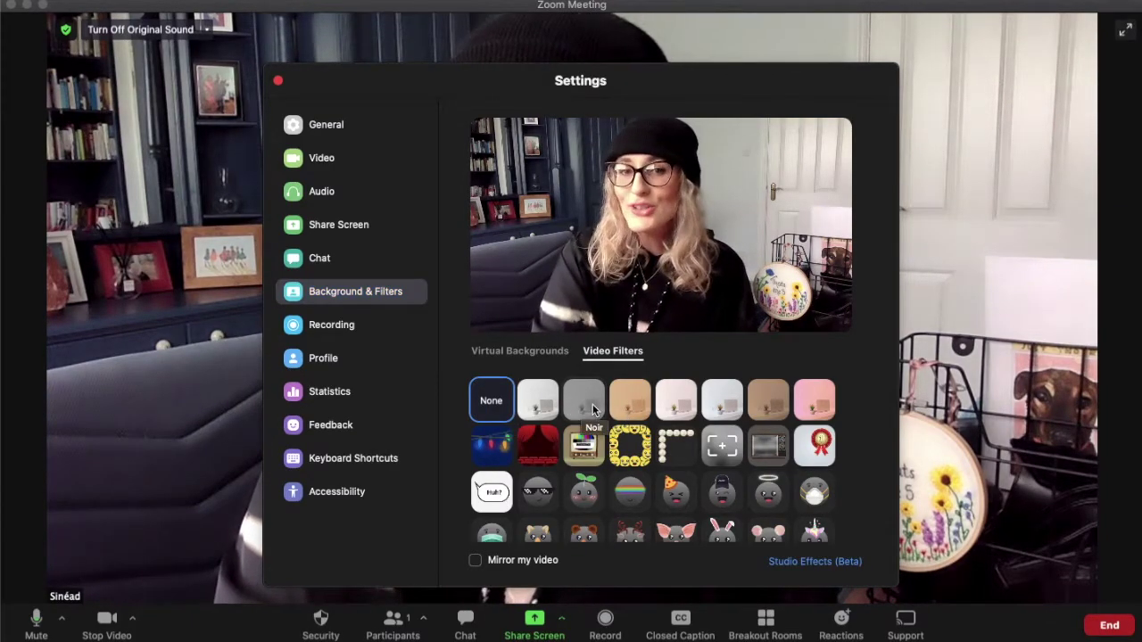
left_click(593, 407)
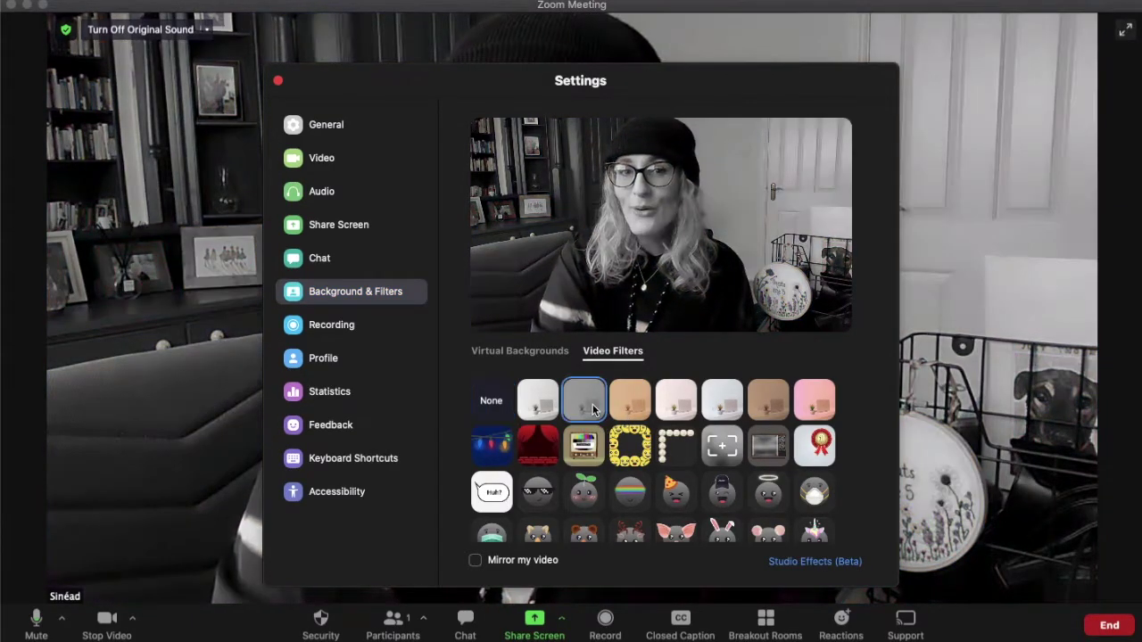
left_click(822, 406)
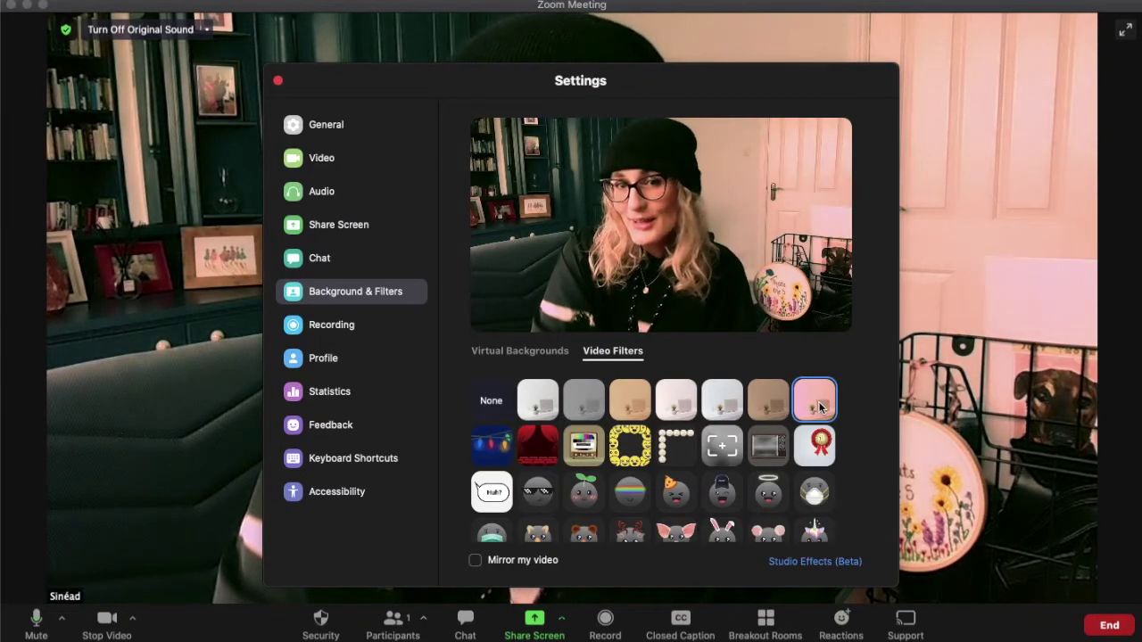
left_click(736, 448)
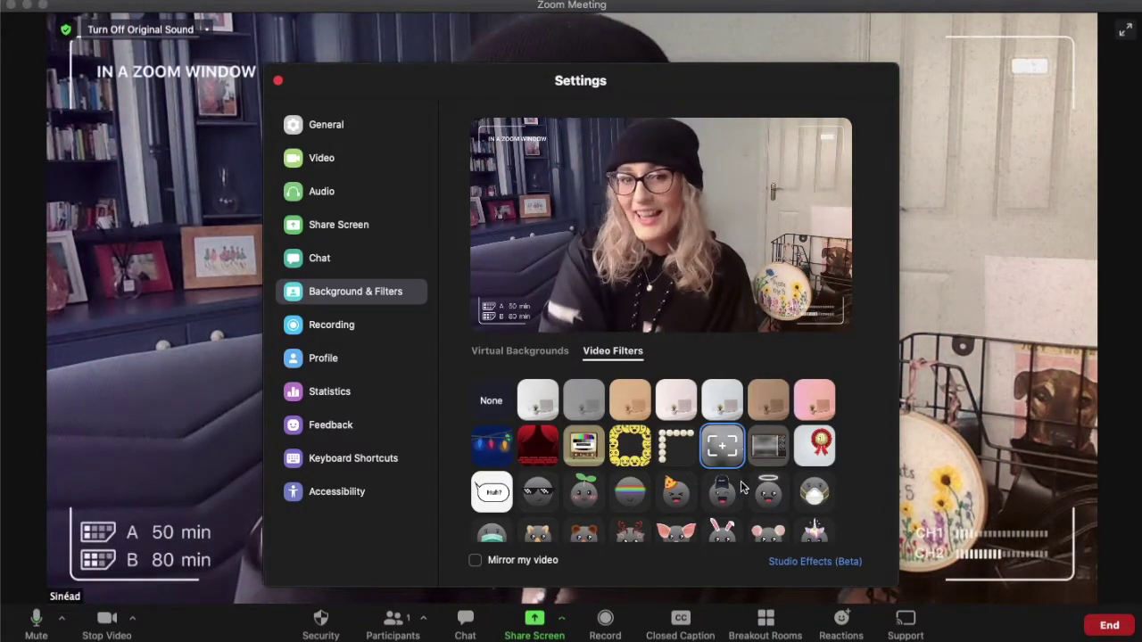
left_click(760, 502)
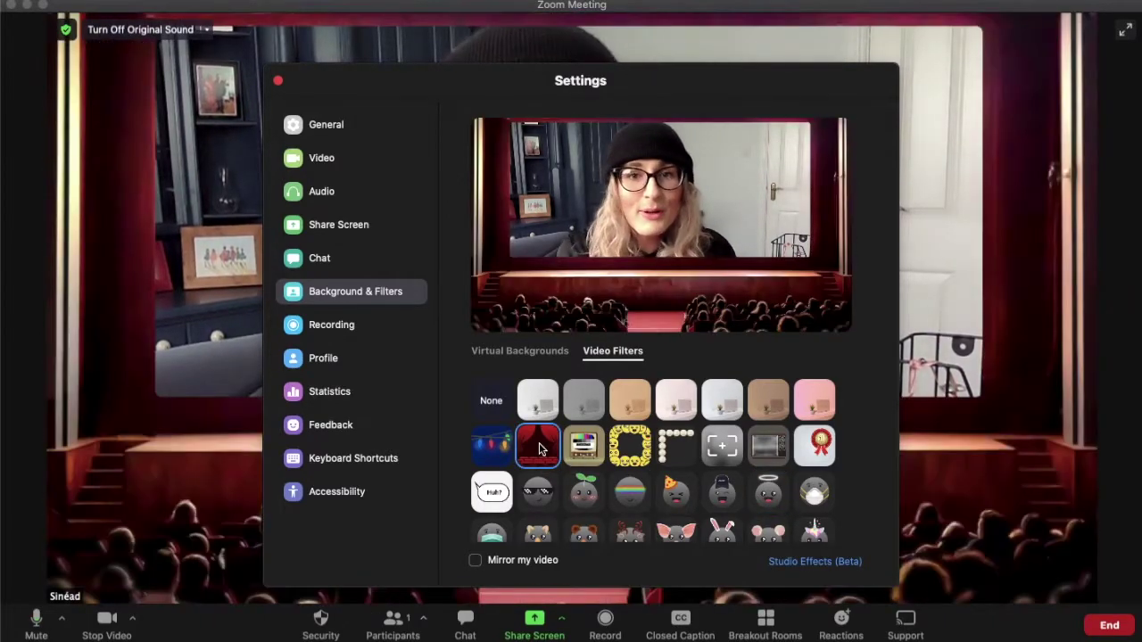
left_click(489, 406)
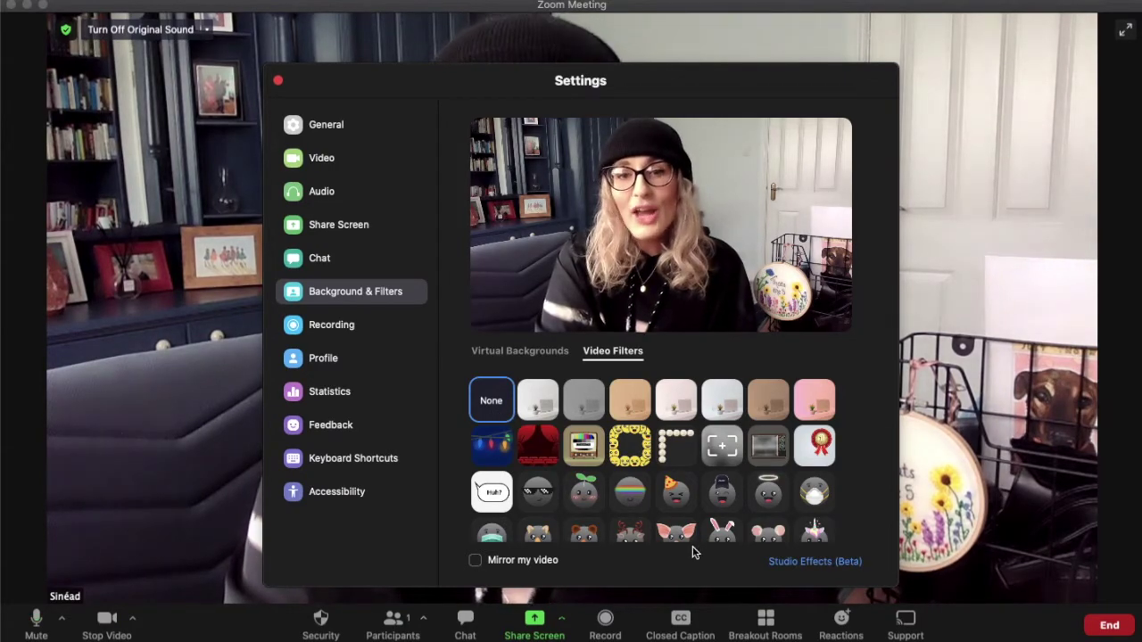
left_click(789, 563)
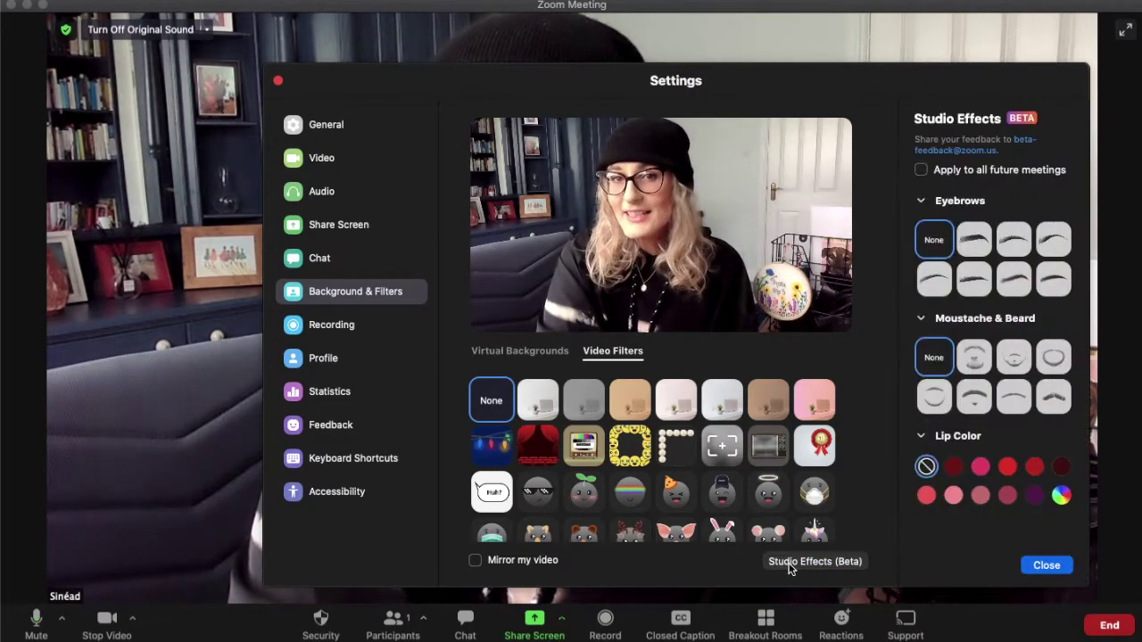
- Try an arched eyebrow effect, then clear the eyebrow and moustache effects
left_click(973, 240)
left_click(937, 240)
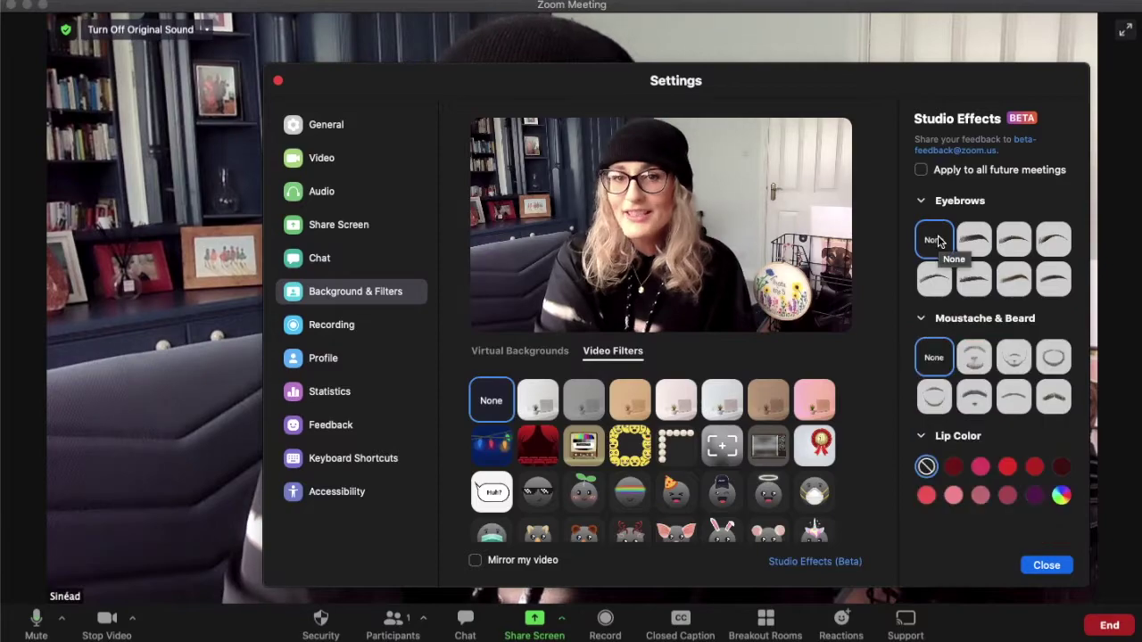
left_click(937, 357)
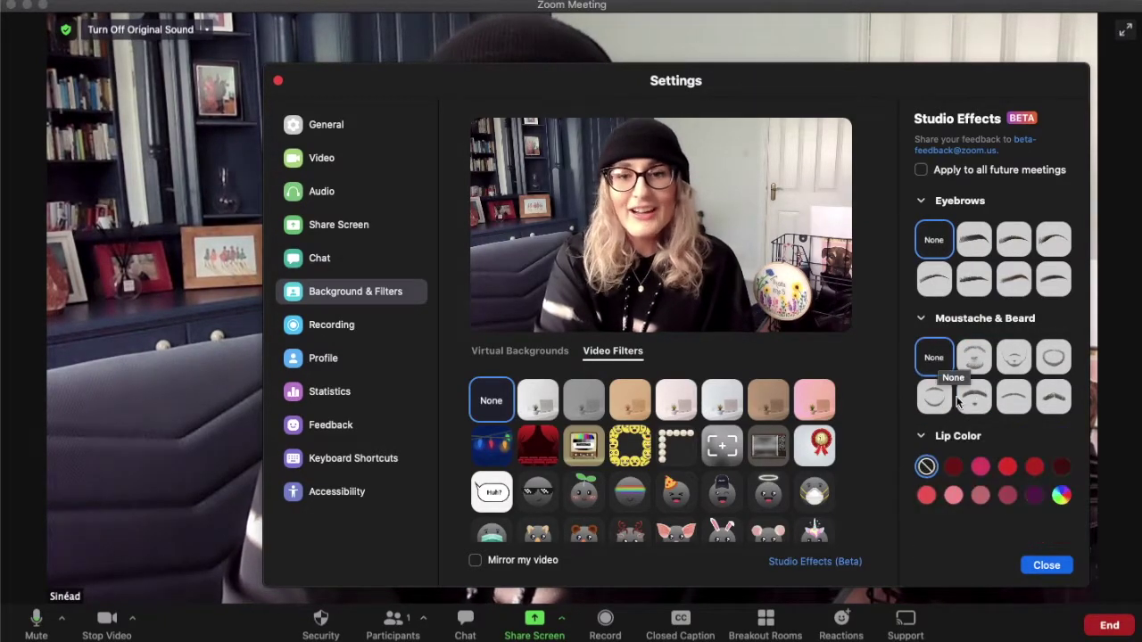
- Test a blue custom lip colour, then close Studio Effects
left_click(1061, 495)
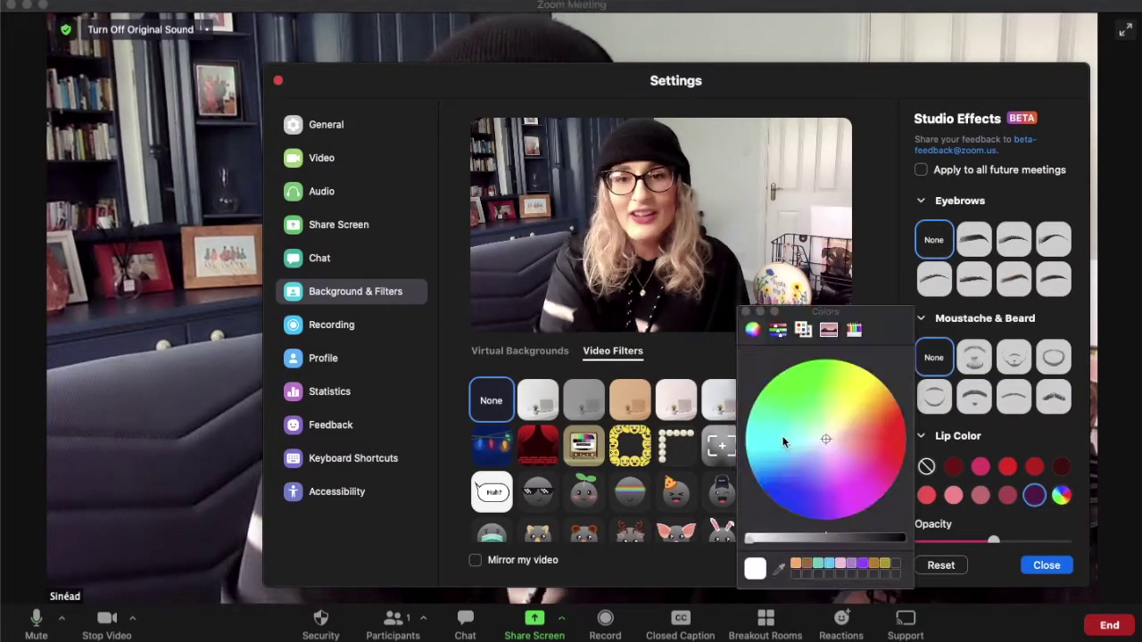
left_click(779, 486)
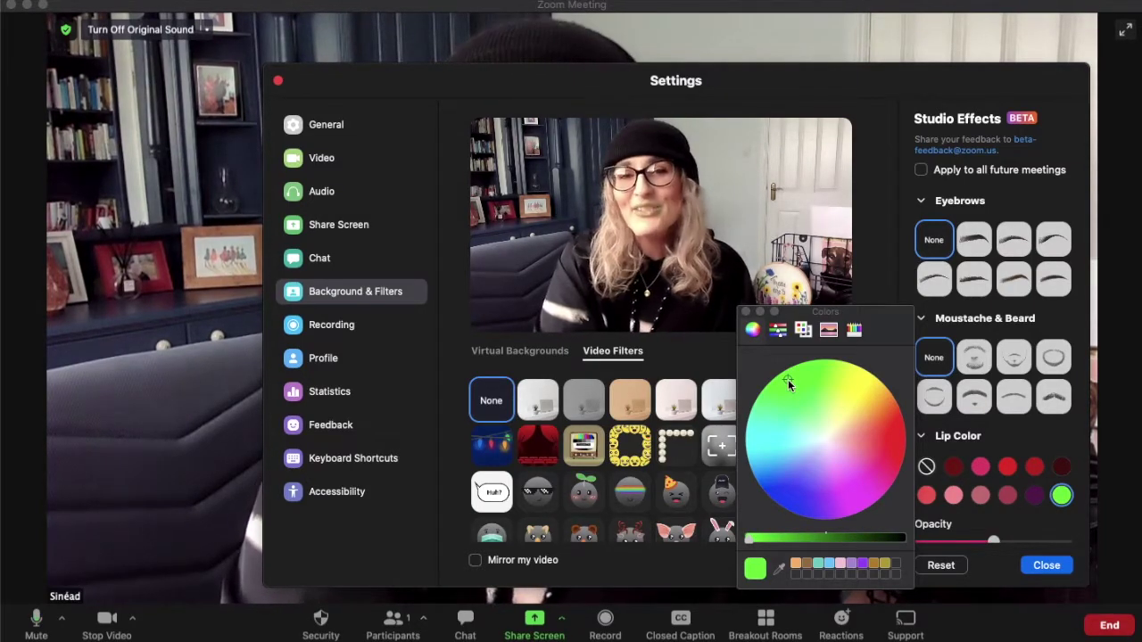
left_click(746, 311)
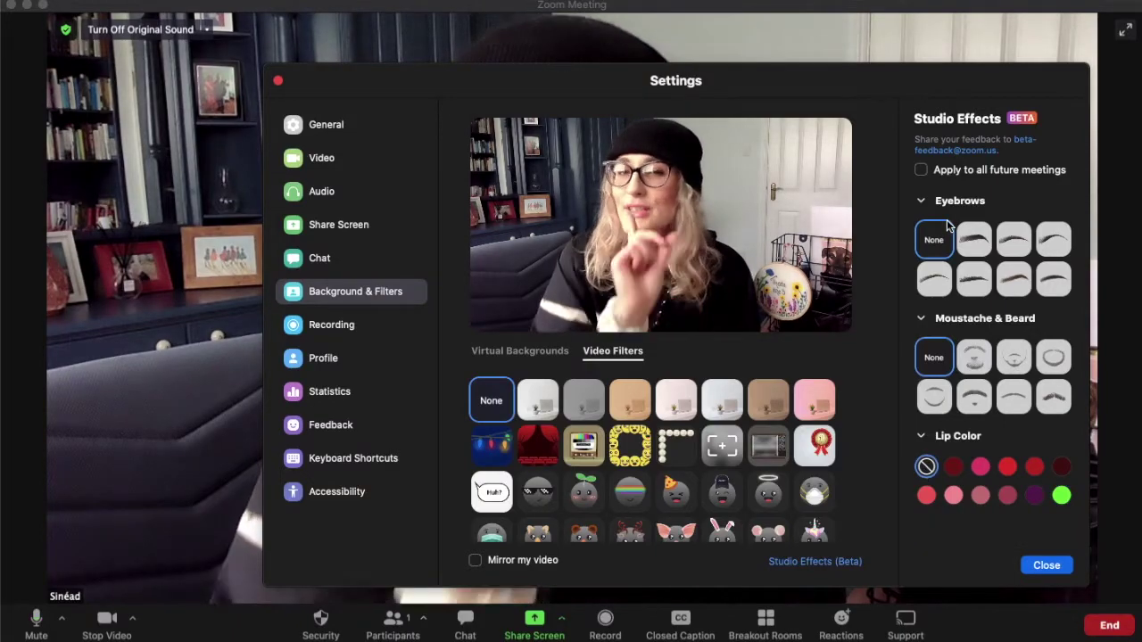
left_click(1040, 575)
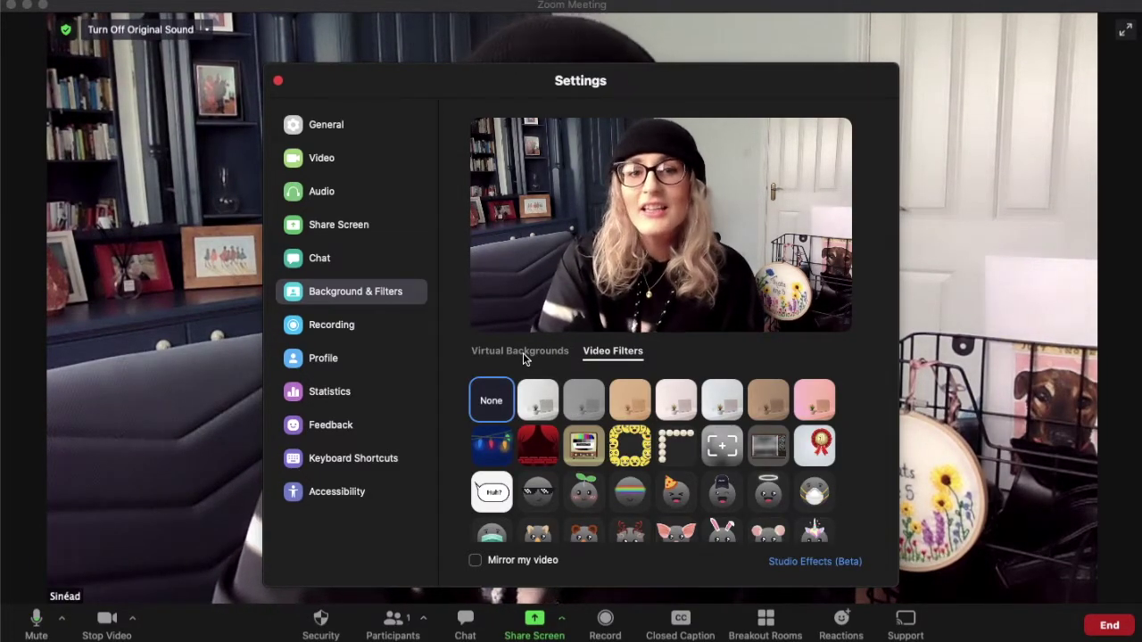
- Turn on the green screen option and apply the throne virtual background
left_click(522, 353)
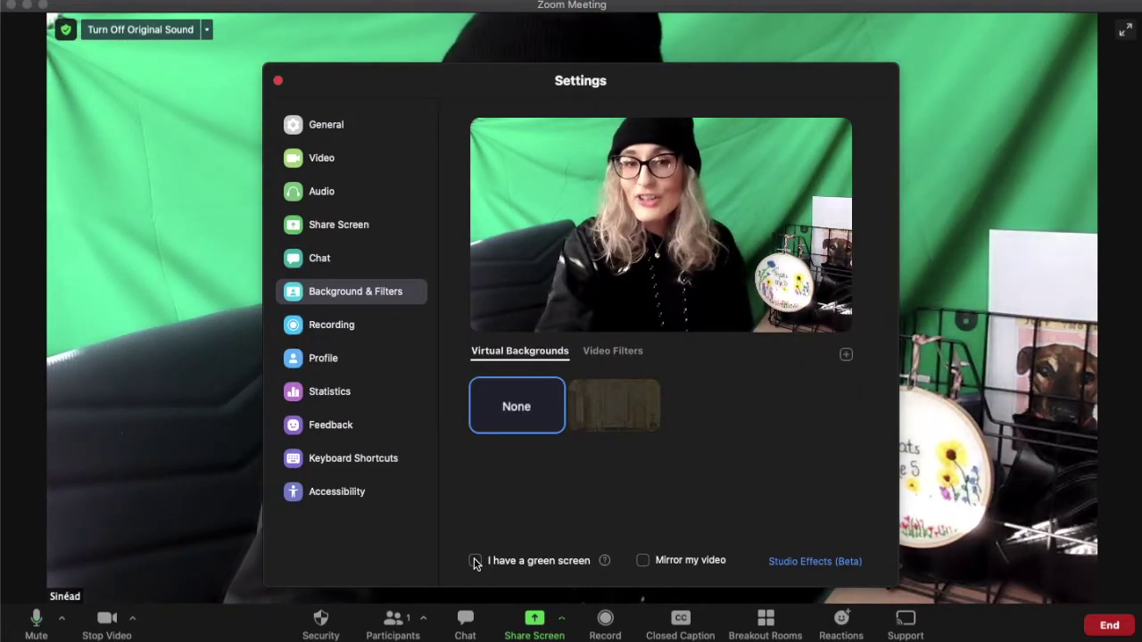
left_click(475, 561)
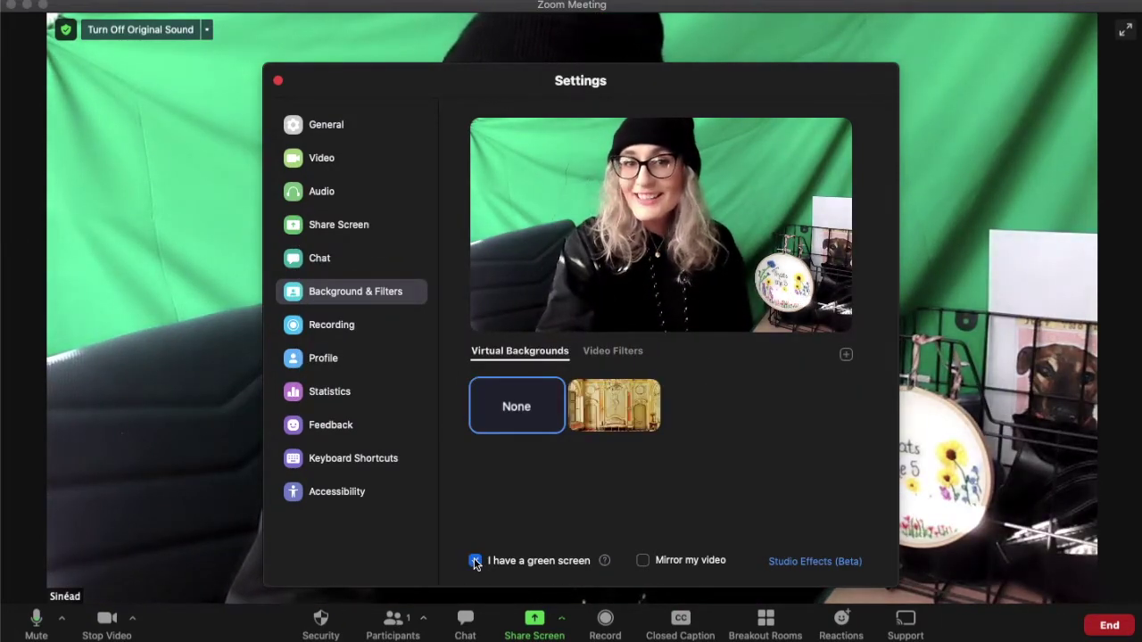
left_click(615, 424)
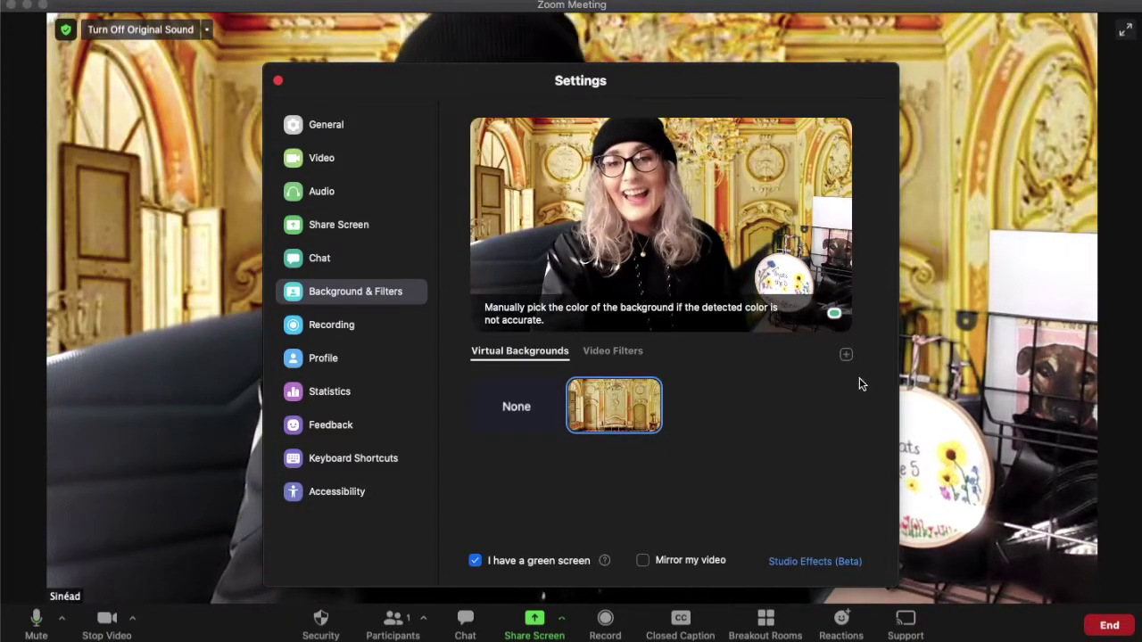
- Add SIMPSONS.jpg and UP.jpg as backgrounds, then set the virtual background to None
left_click(846, 356)
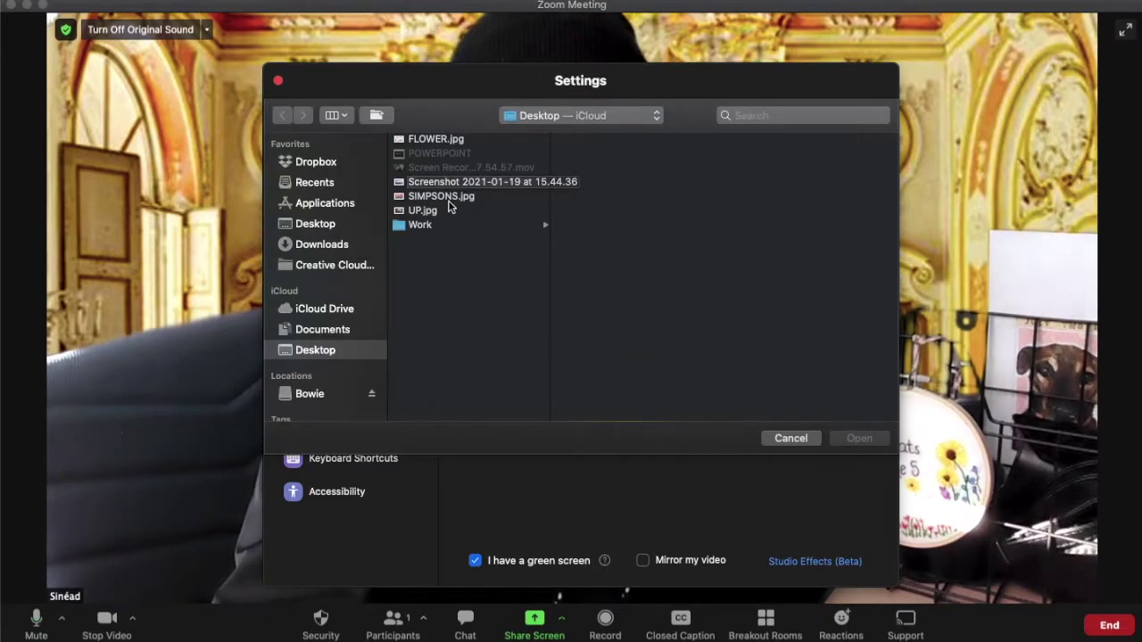
left_click(449, 198)
left_click(859, 438)
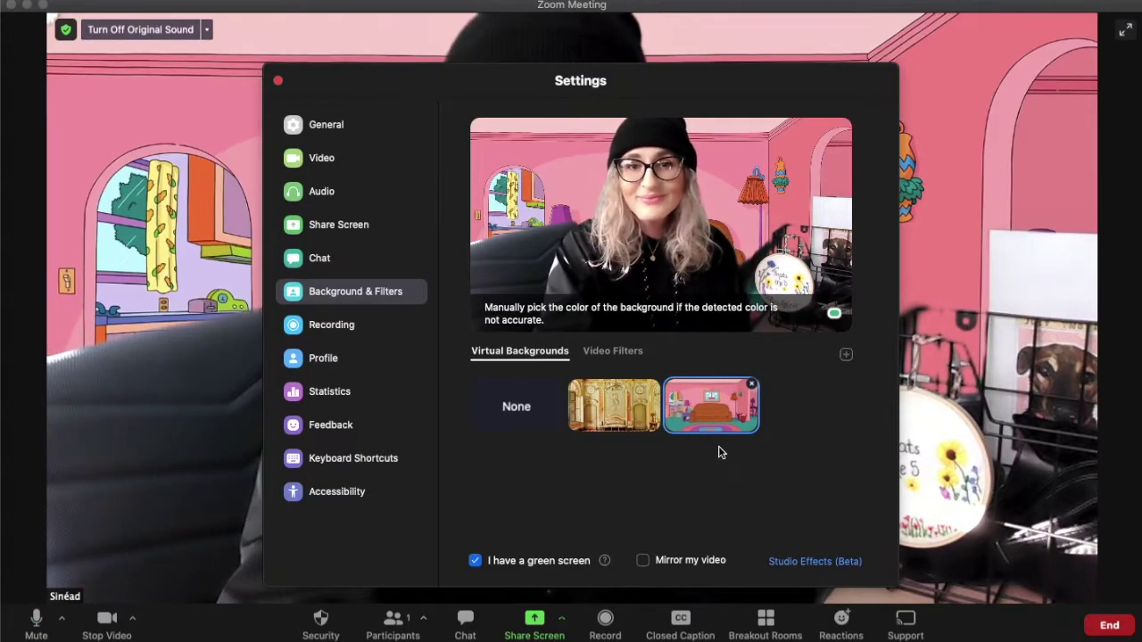
left_click(845, 355)
left_click(421, 212)
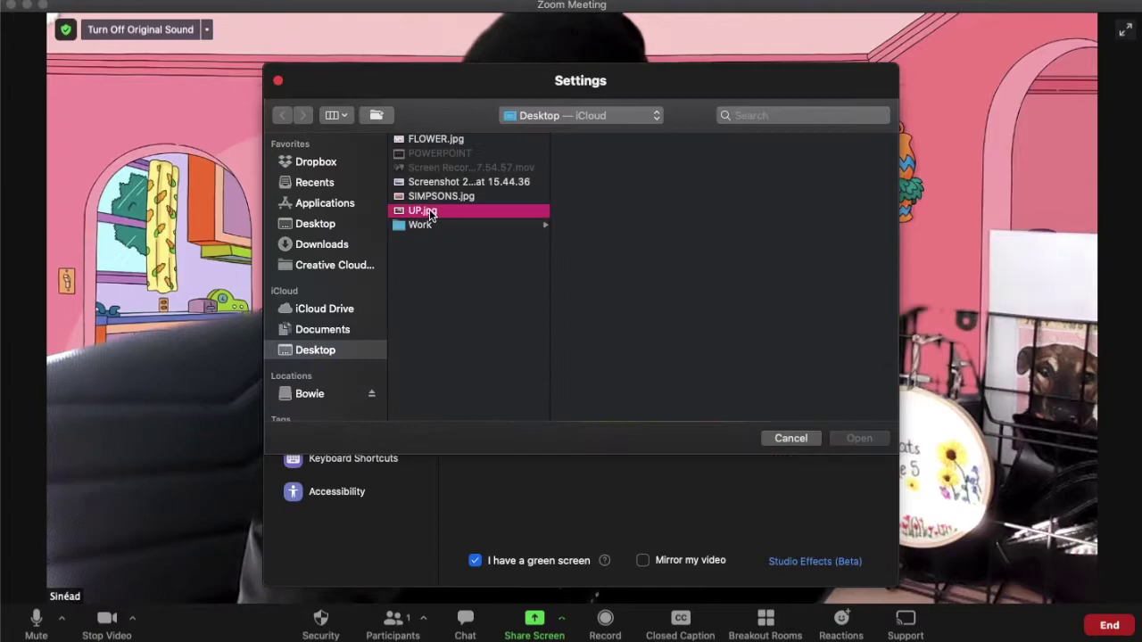
left_click(857, 439)
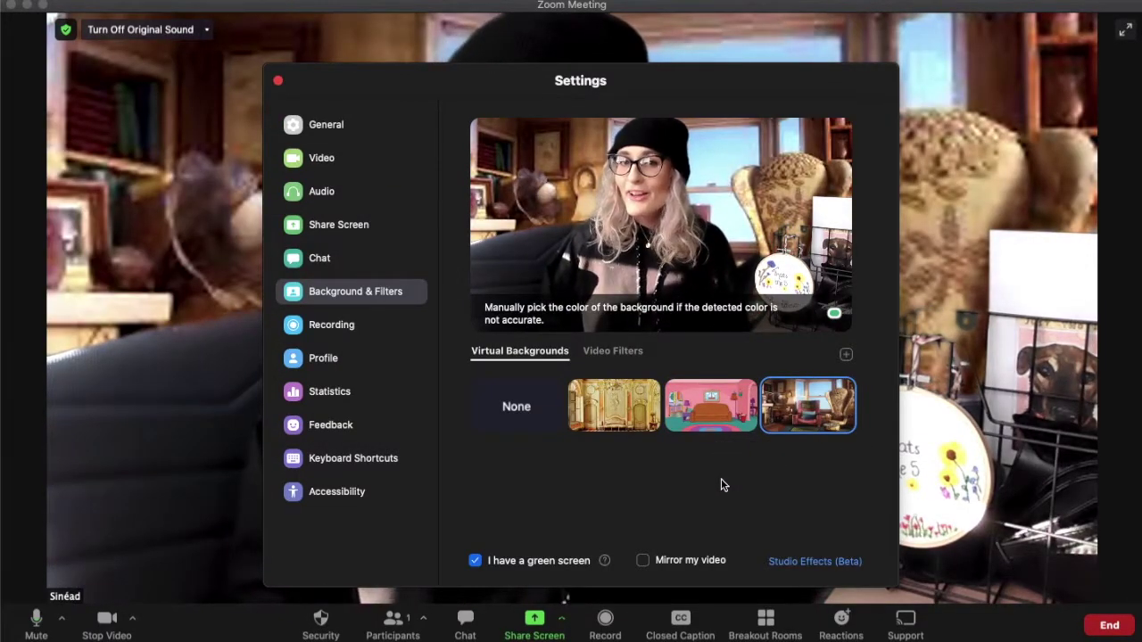
left_click(536, 432)
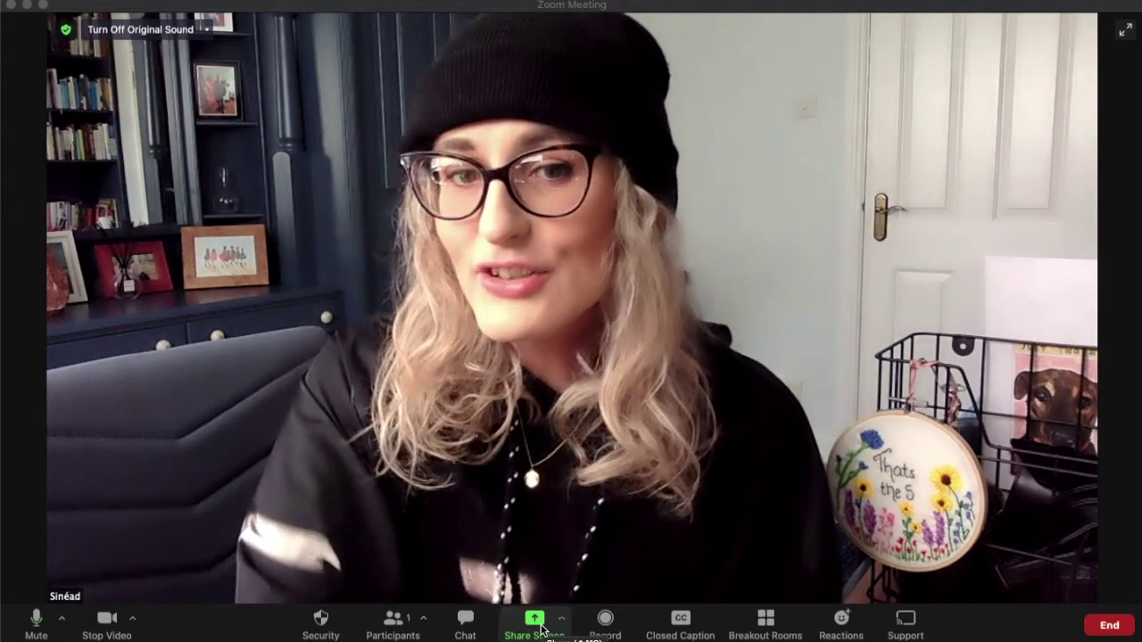
- Share a blank Whiteboard, then bring the Share Screen choices back up
left_click(535, 624)
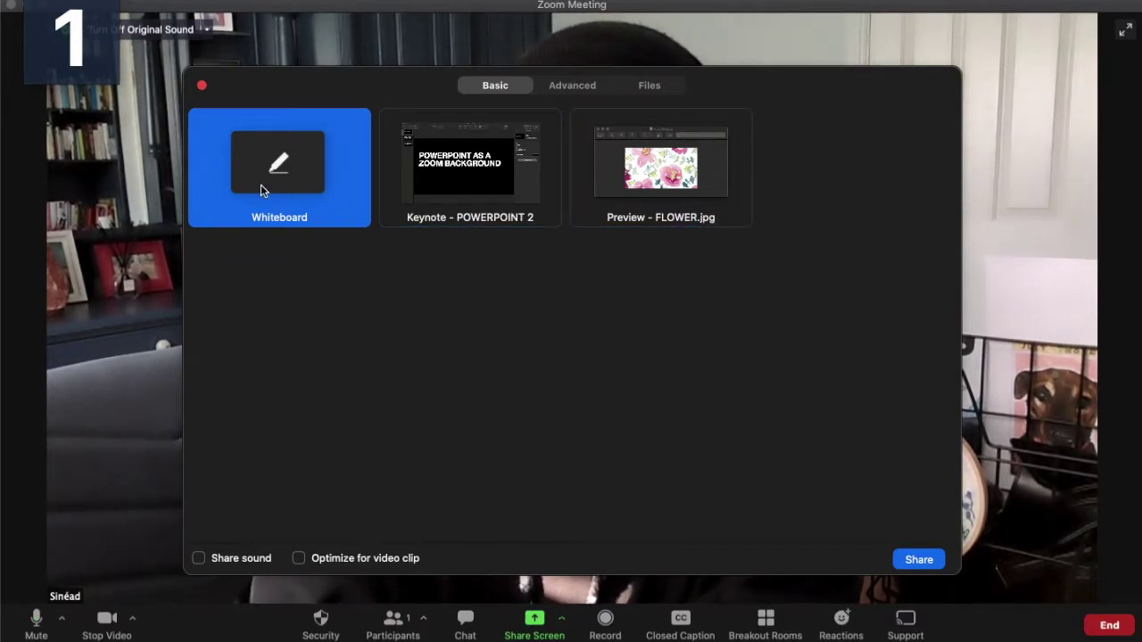
left_click(920, 560)
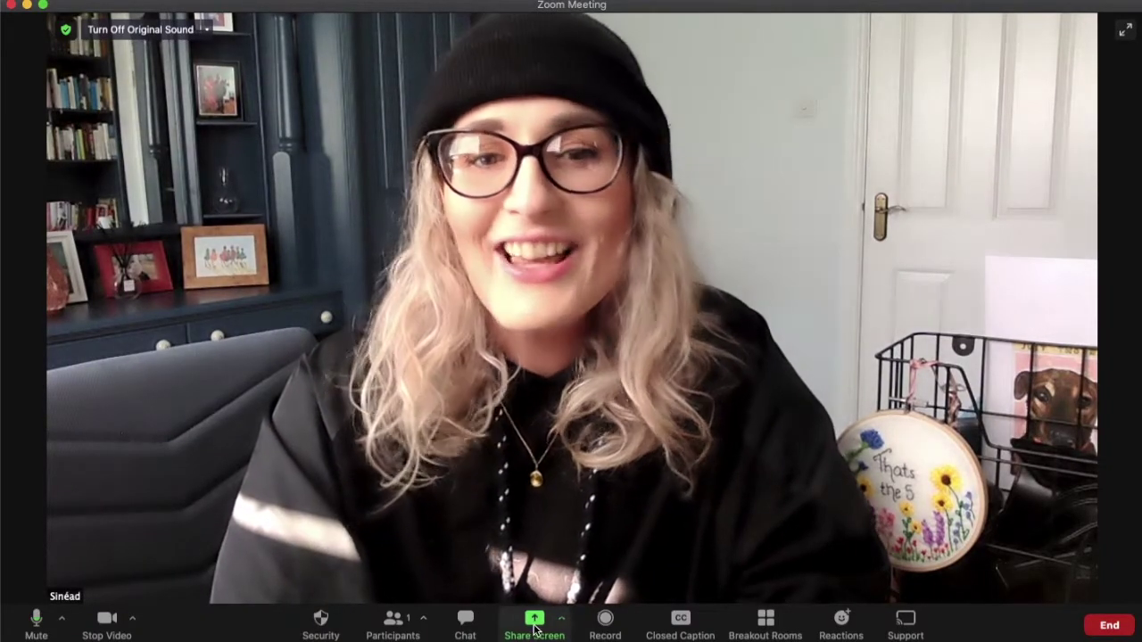
left_click(535, 624)
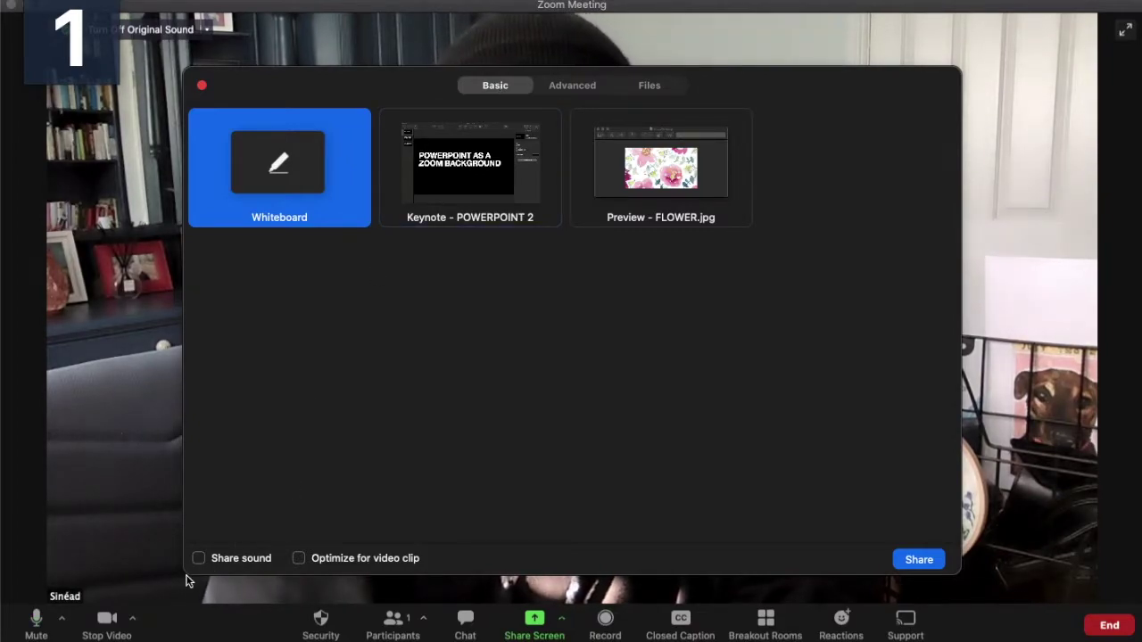
- Share the POWERPOINT deck using Slides as Virtual Background with sound enabled
left_click(299, 562)
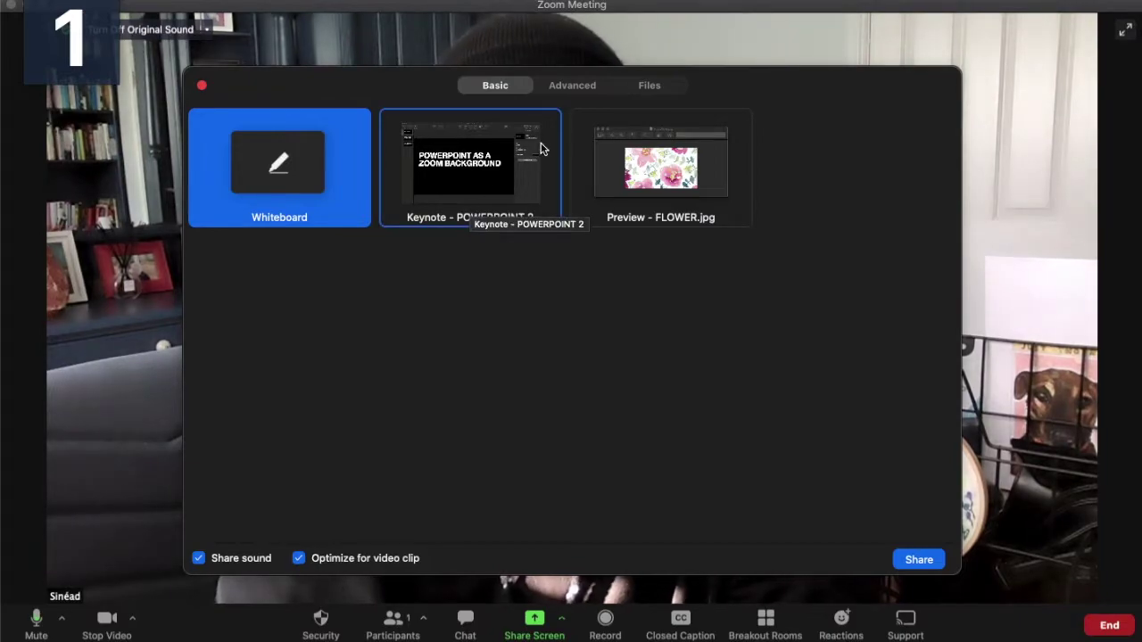
left_click(571, 86)
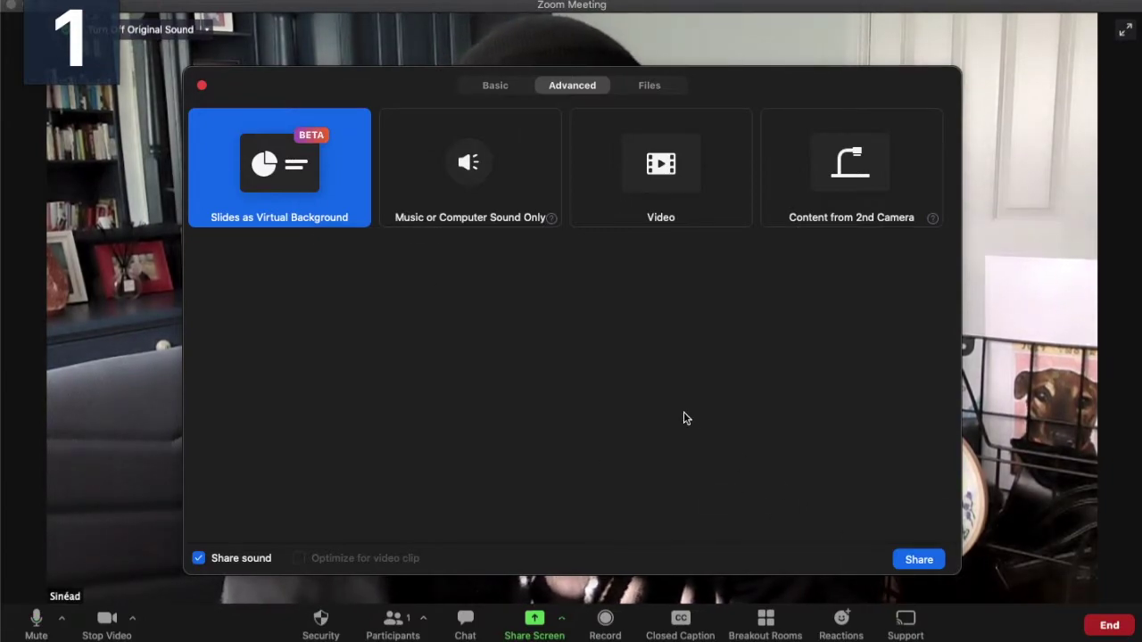
left_click(919, 560)
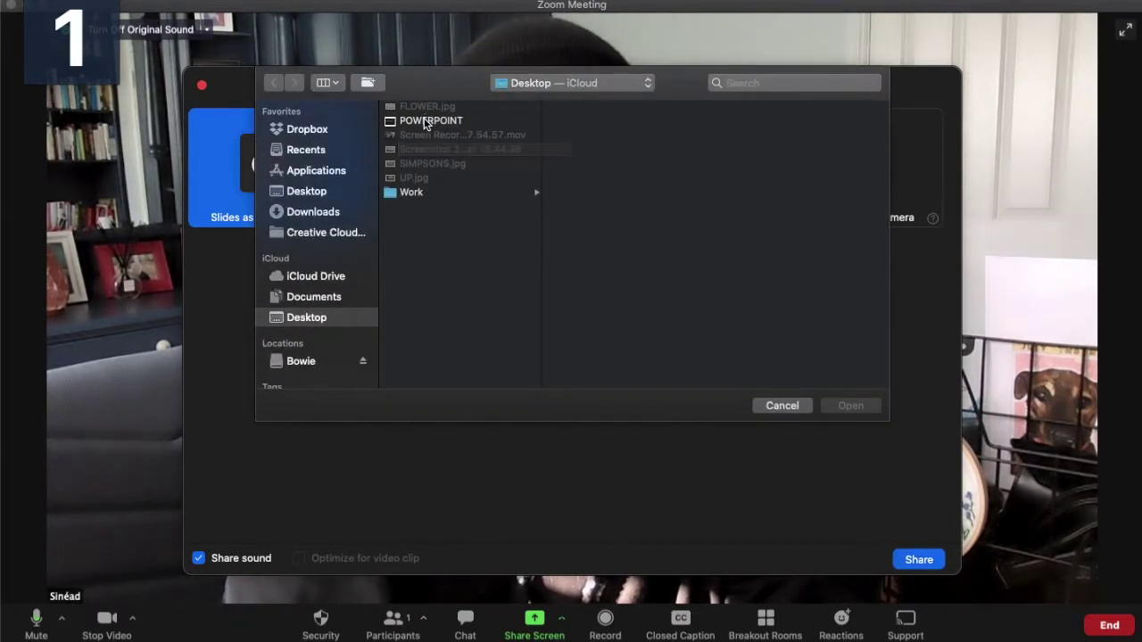
left_click(426, 123)
left_click(850, 407)
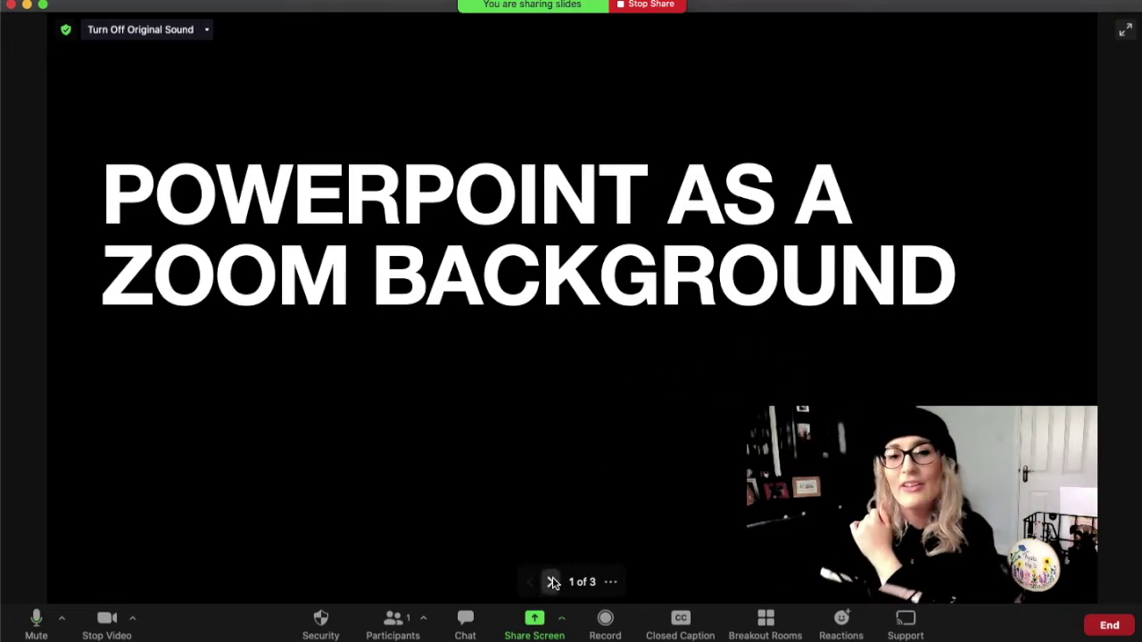
- Advance to slide 3 of 3 and resize the camera tile, moving it left beneath the slide text
left_click(553, 581)
left_click(552, 582)
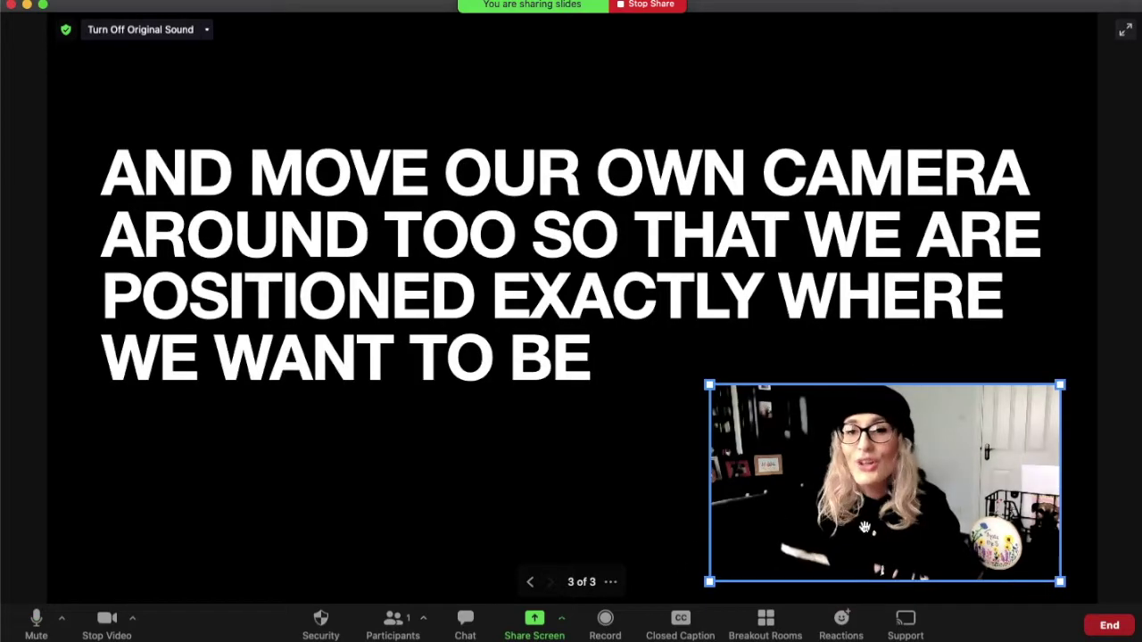
left_click_drag(903, 498, 815, 446)
left_click_drag(619, 334, 767, 381)
left_click_drag(844, 439, 915, 476)
left_click_drag(753, 472, 144, 453)
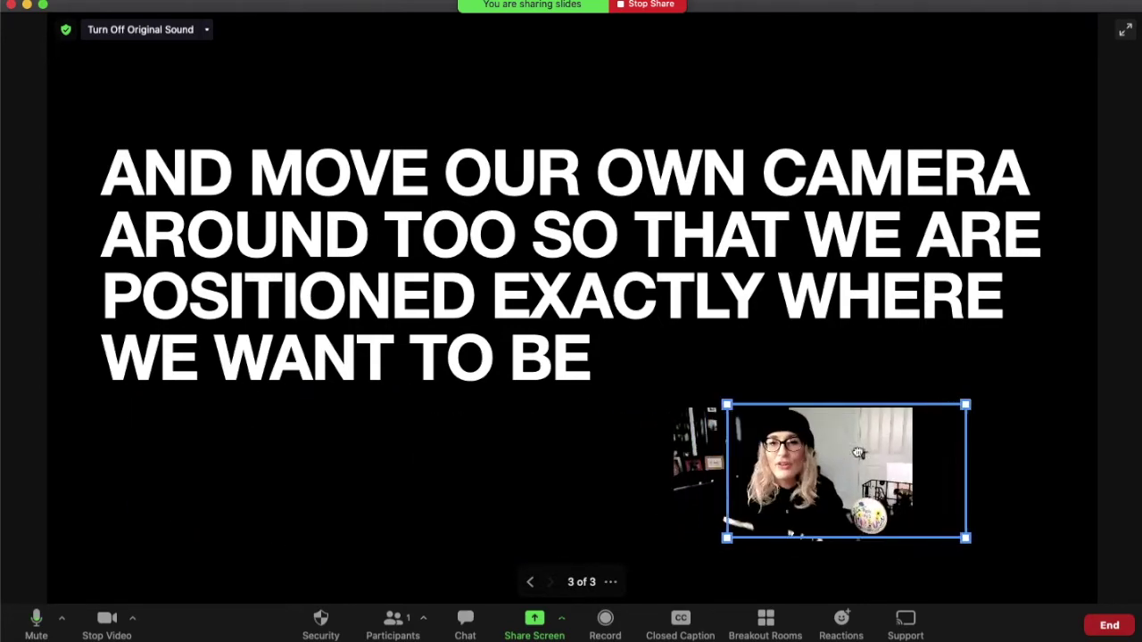